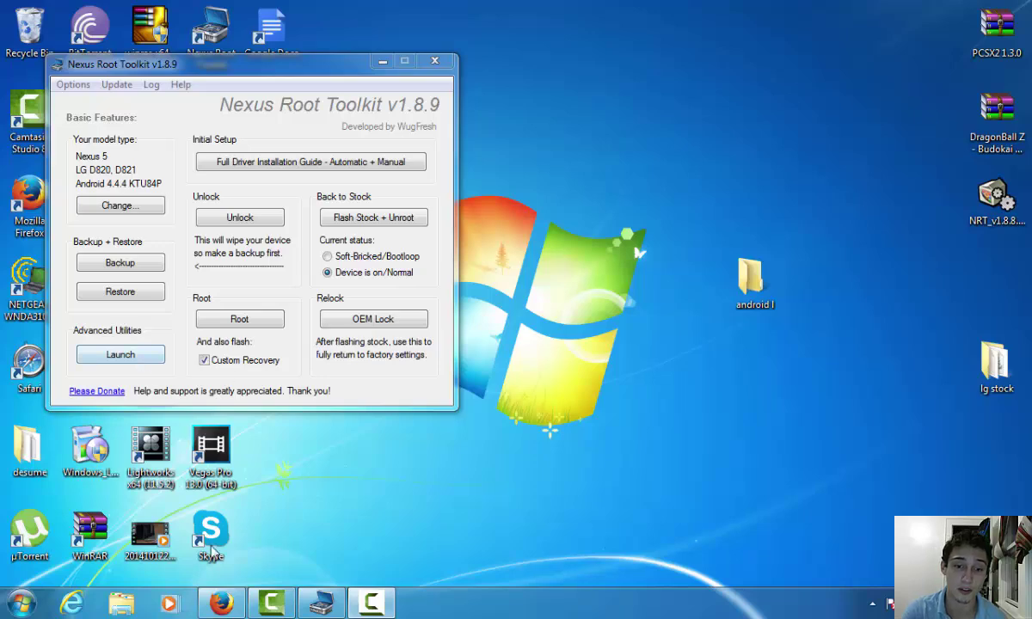
# Switch to Firefox and look over the Android L preview downloads and checksums for the Nexus 5, and return to the toolkit.
pyautogui.click(221, 604)
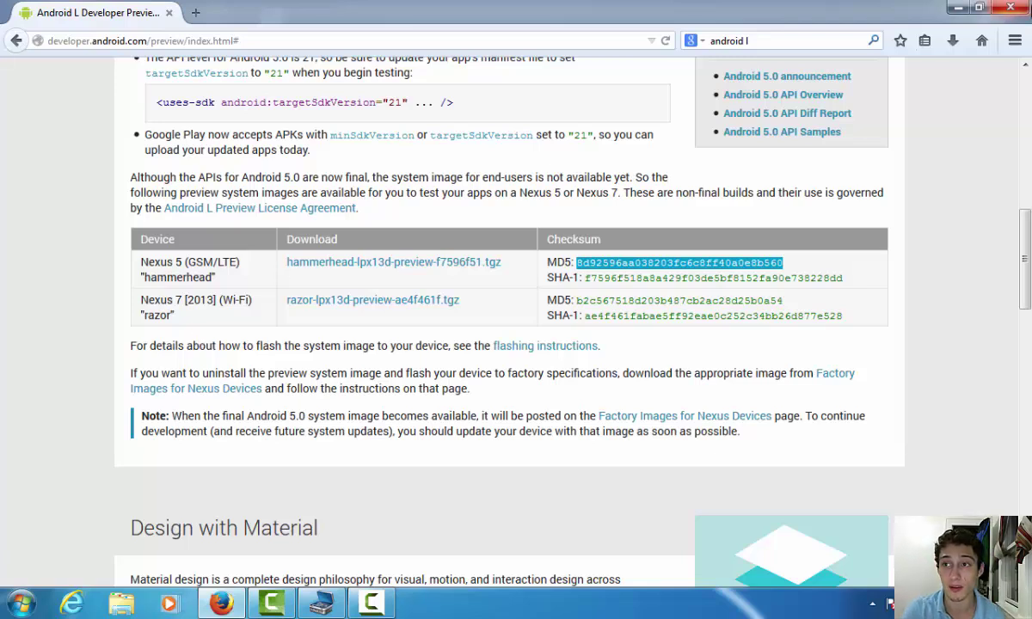
pyautogui.click(965, 9)
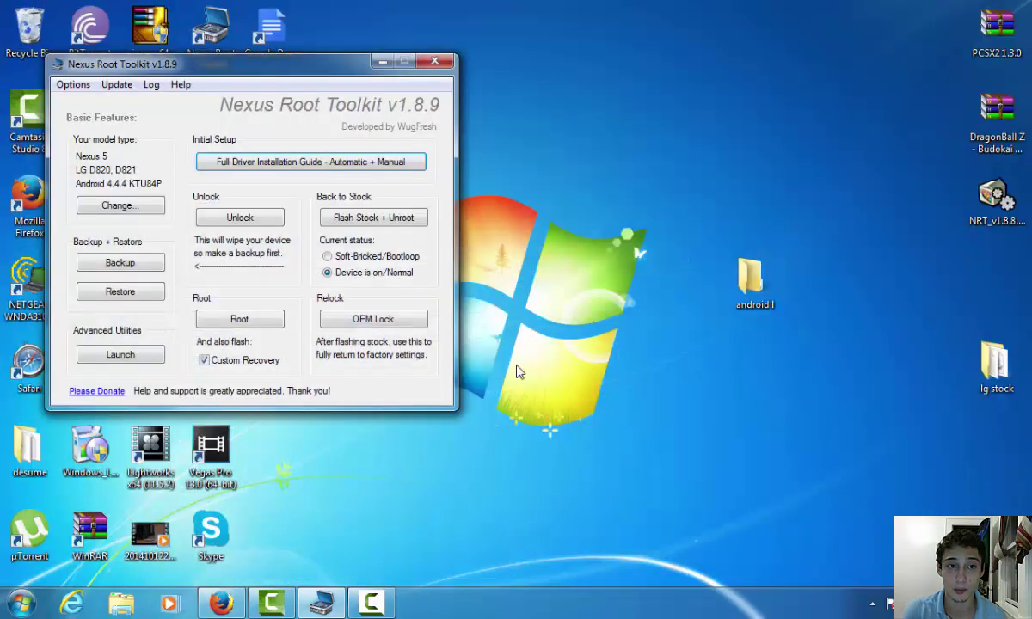
# Review the driver solutions in Step 3 of the Full Driver Installation Guide and close the guide.
pyautogui.moveTo(256, 67); pyautogui.dragTo(457, 113)
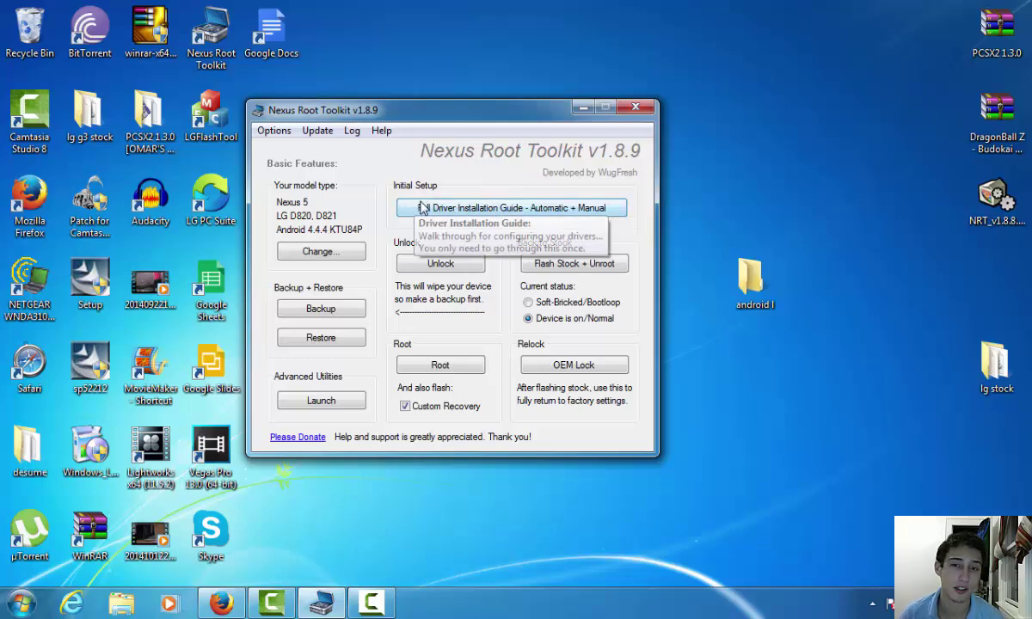
pyautogui.click(420, 212)
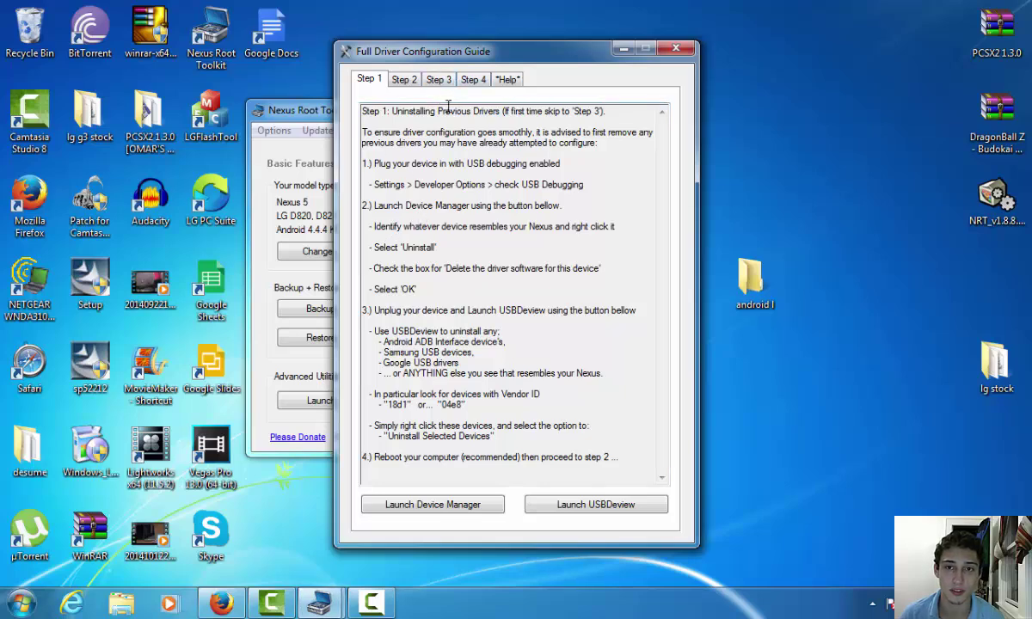
pyautogui.click(479, 81)
pyautogui.click(423, 78)
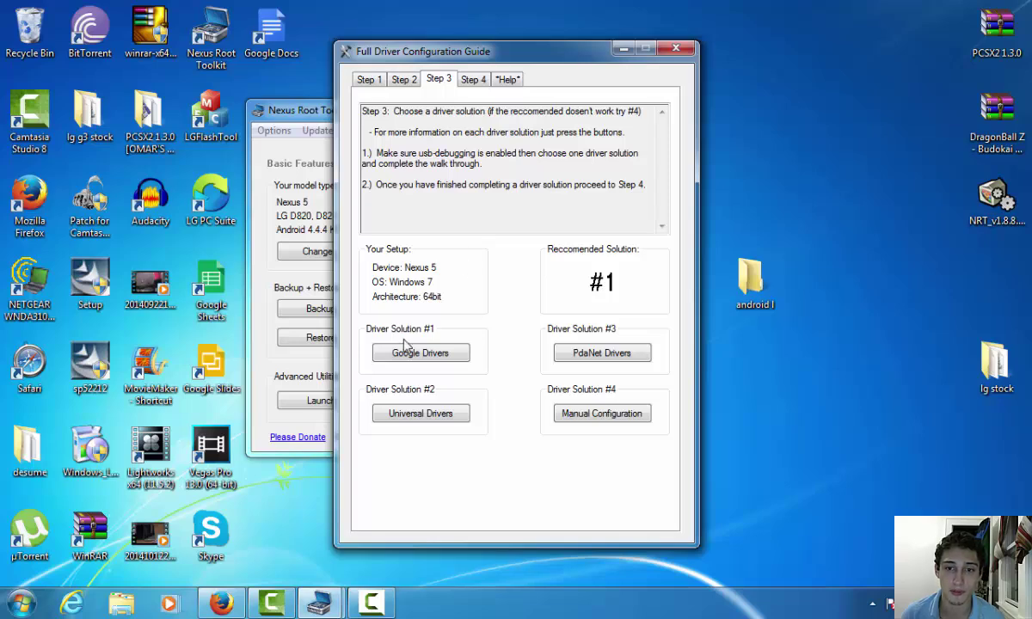
pyautogui.click(677, 49)
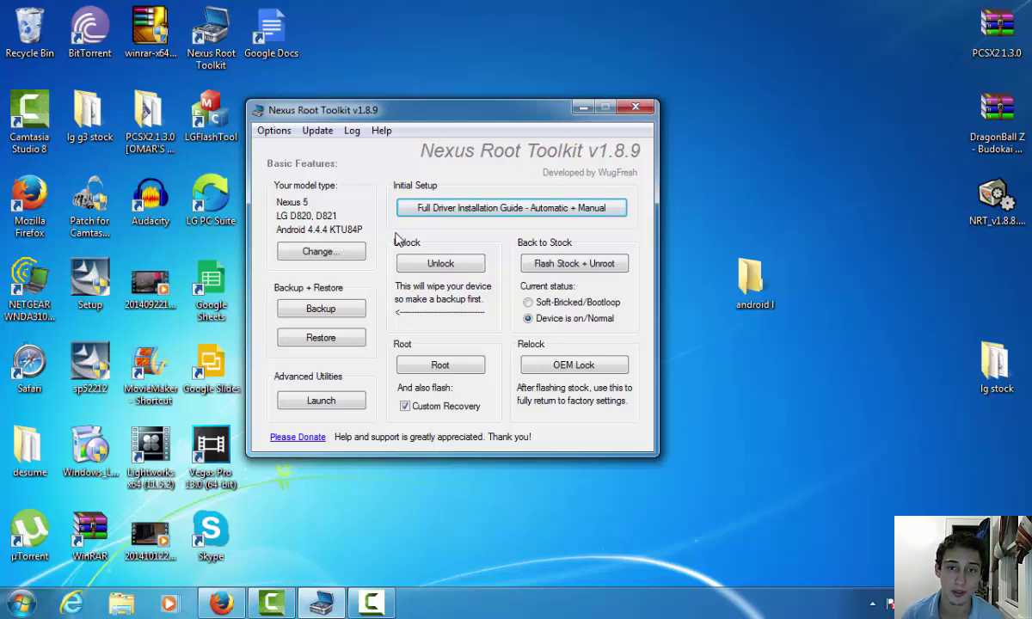
# Unlock the Nexus 5, letting the script automatically boot it into bootloader mode, and dismiss the device's AutoPlay prompt.
pyautogui.click(467, 266)
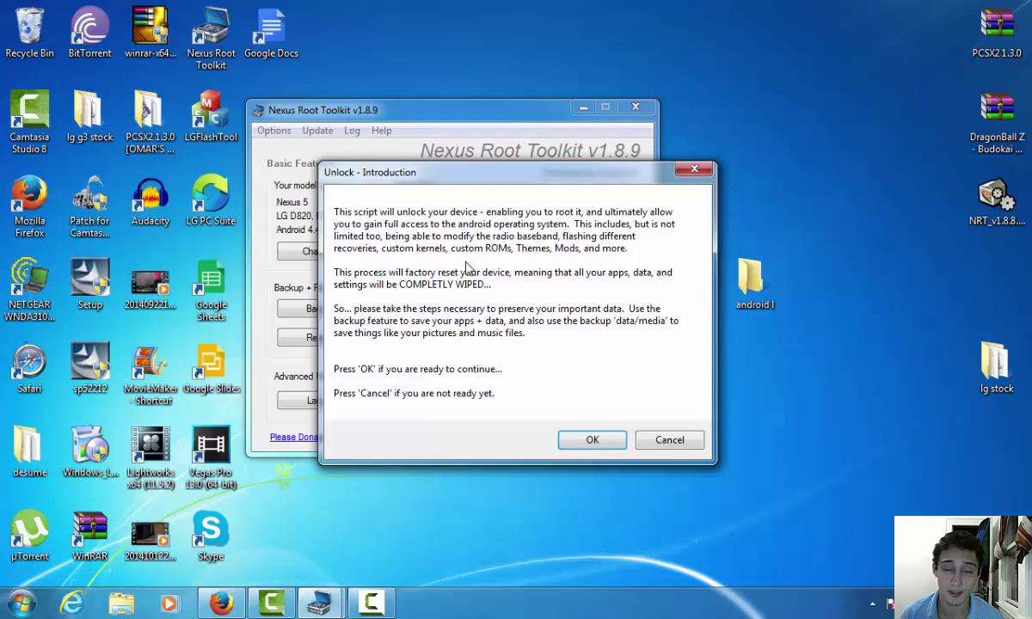
pyautogui.click(583, 442)
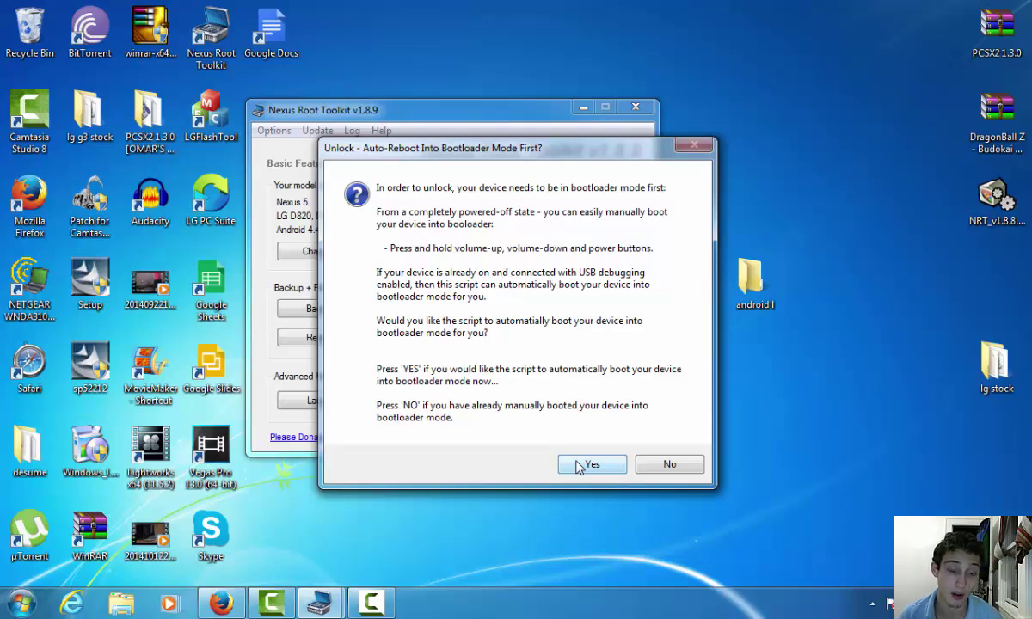
pyautogui.click(579, 465)
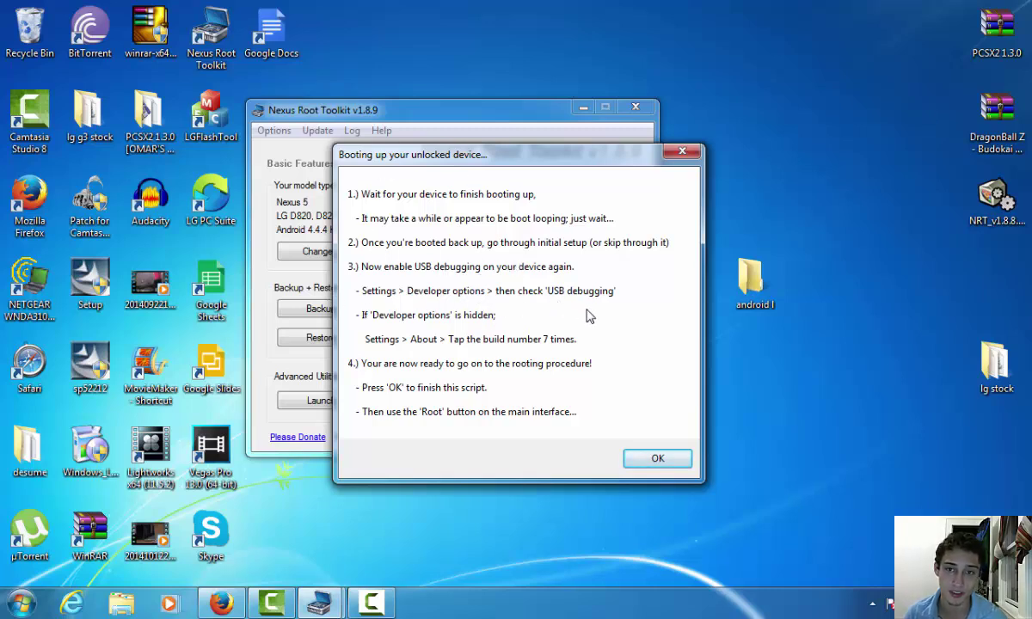
pyautogui.click(651, 459)
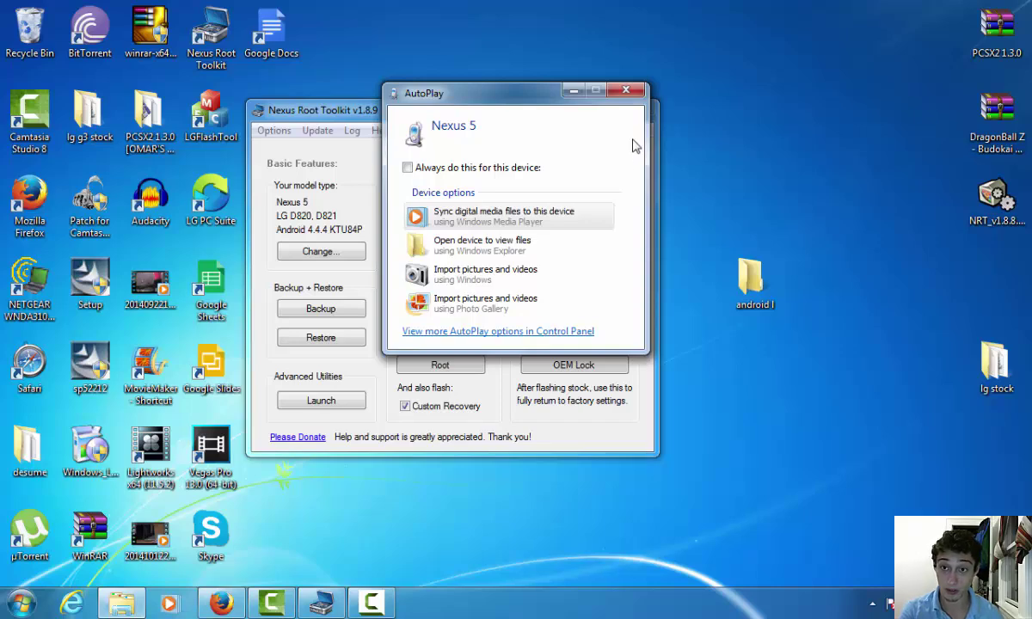
pyautogui.click(633, 92)
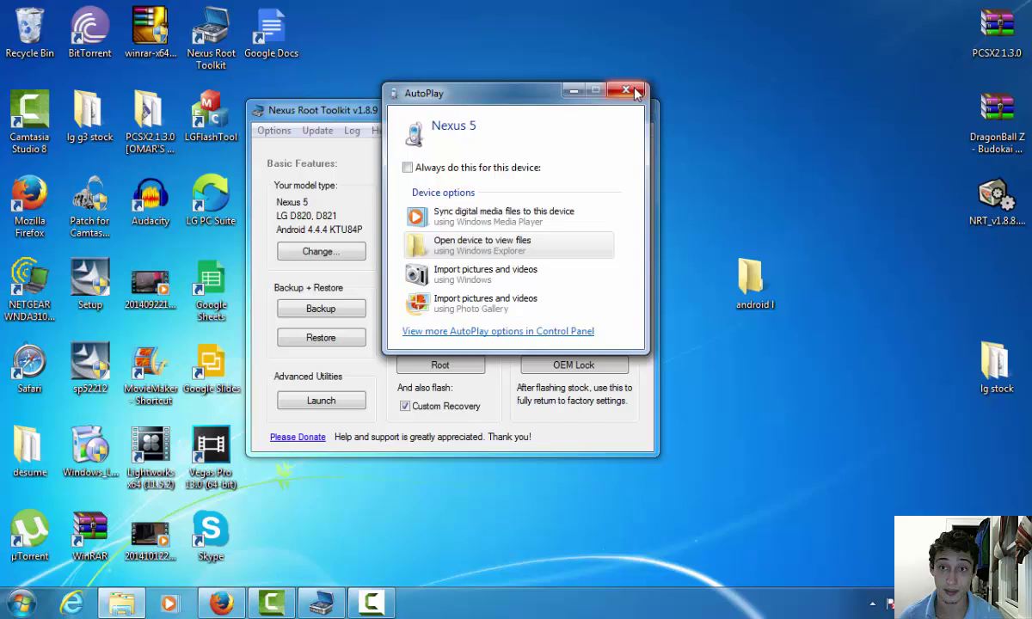
pyautogui.click(634, 91)
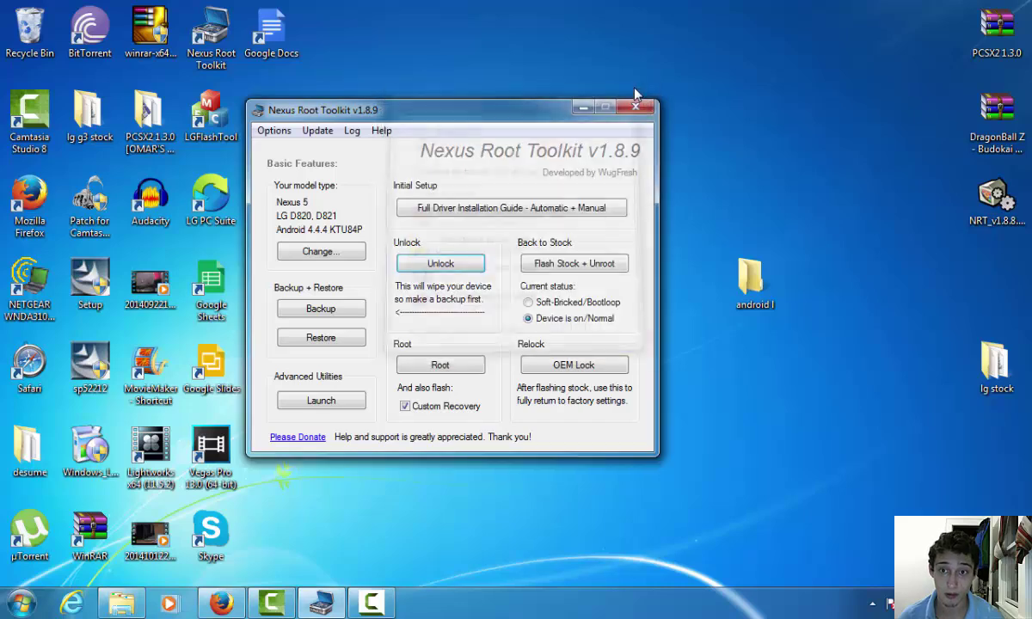
# Start Flash Stock + Unroot using the self-downloaded factory image hammerhead-lpx13d-preview-f7596f51 from the android l folder.
pyautogui.click(567, 272)
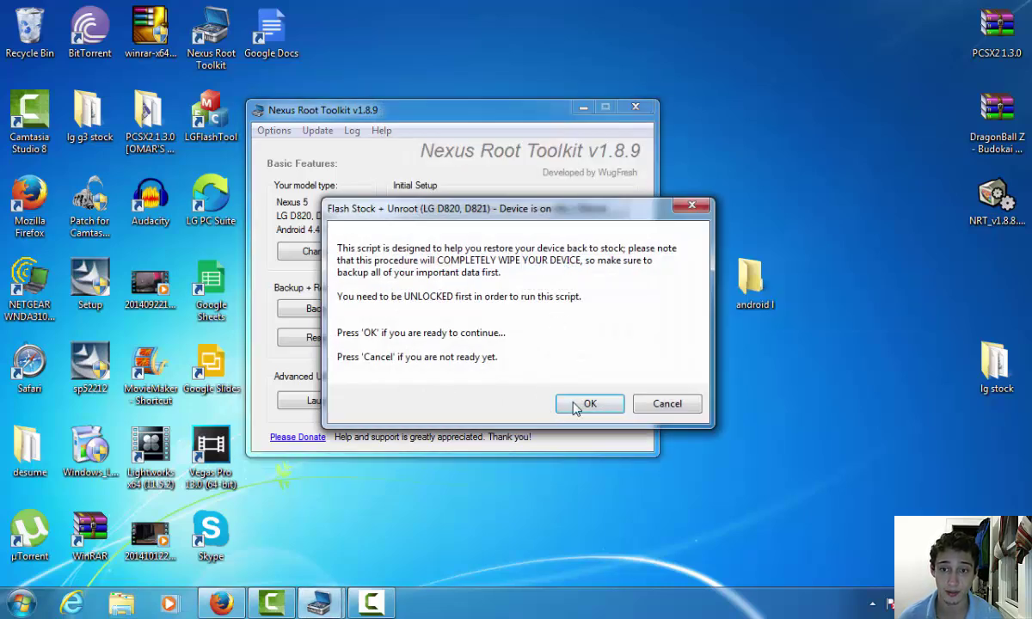
pyautogui.click(578, 406)
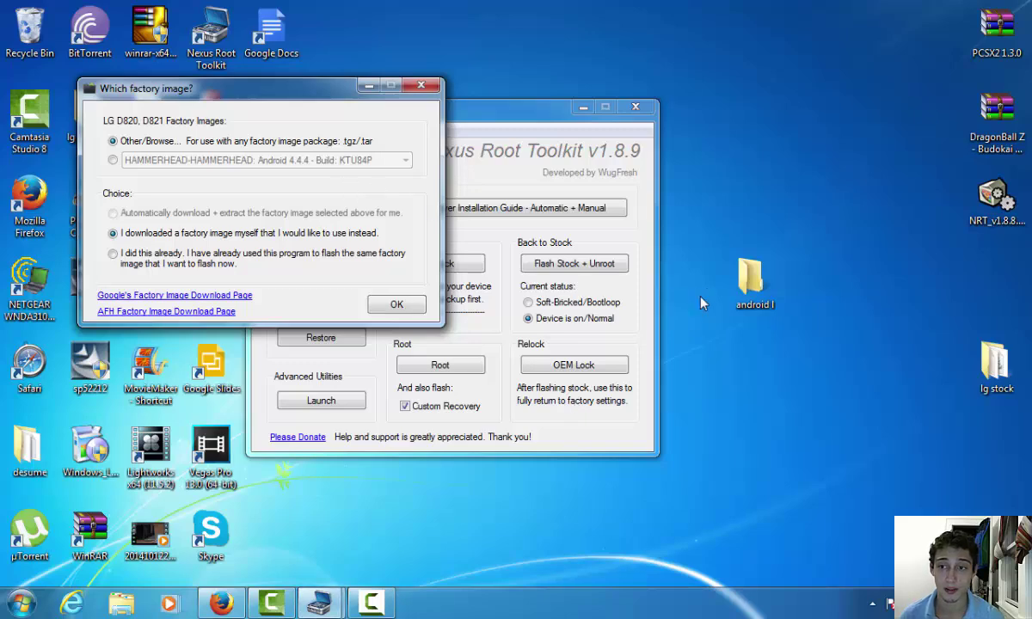
pyautogui.doubleClick(749, 280)
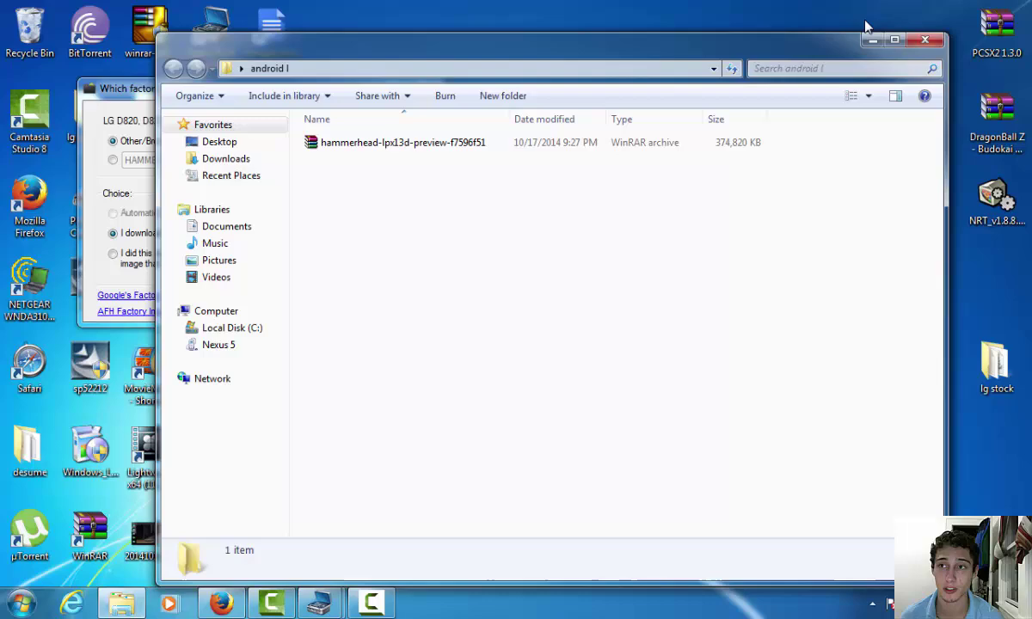
pyautogui.click(925, 39)
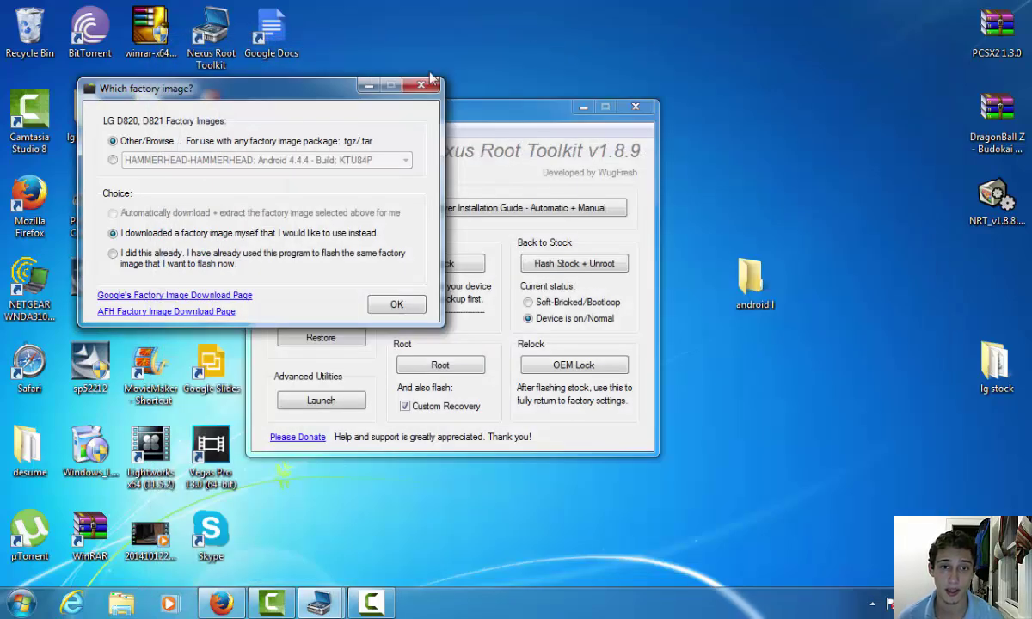
pyautogui.moveTo(256, 90); pyautogui.dragTo(357, 74)
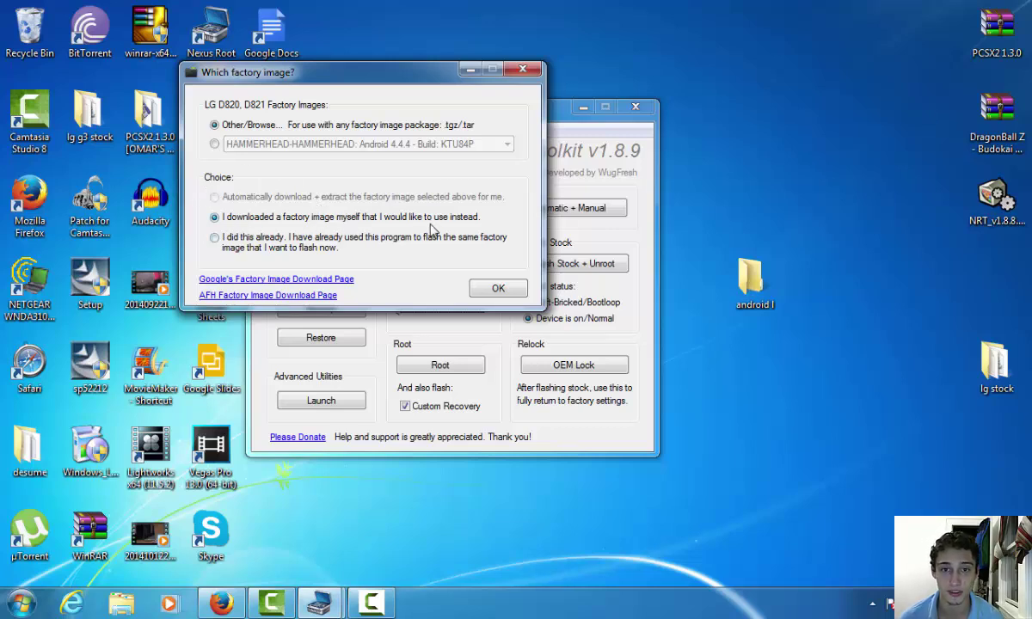
pyautogui.click(498, 291)
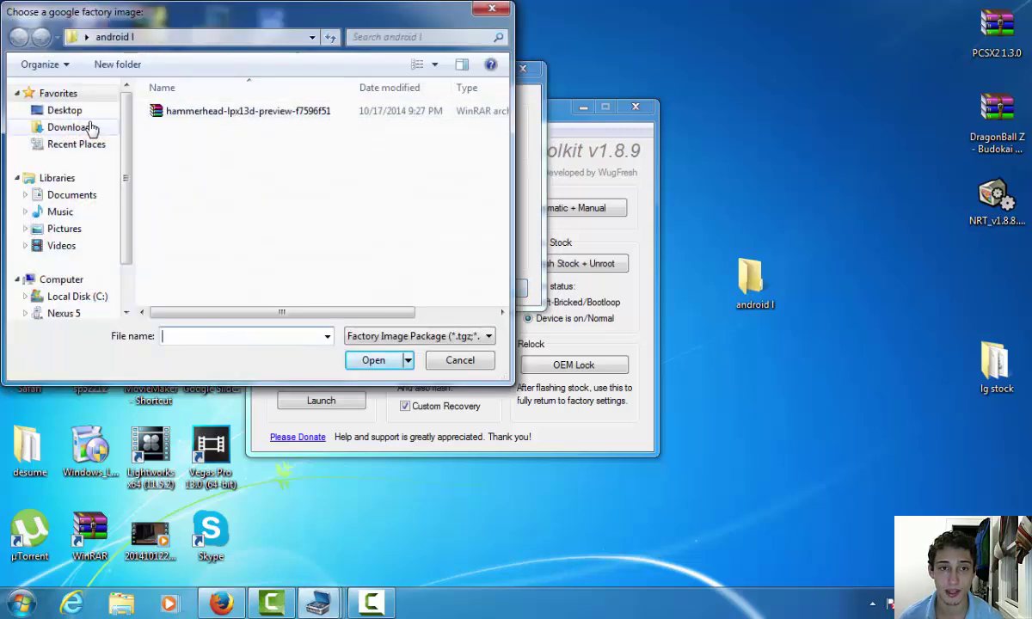
pyautogui.doubleClick(160, 120)
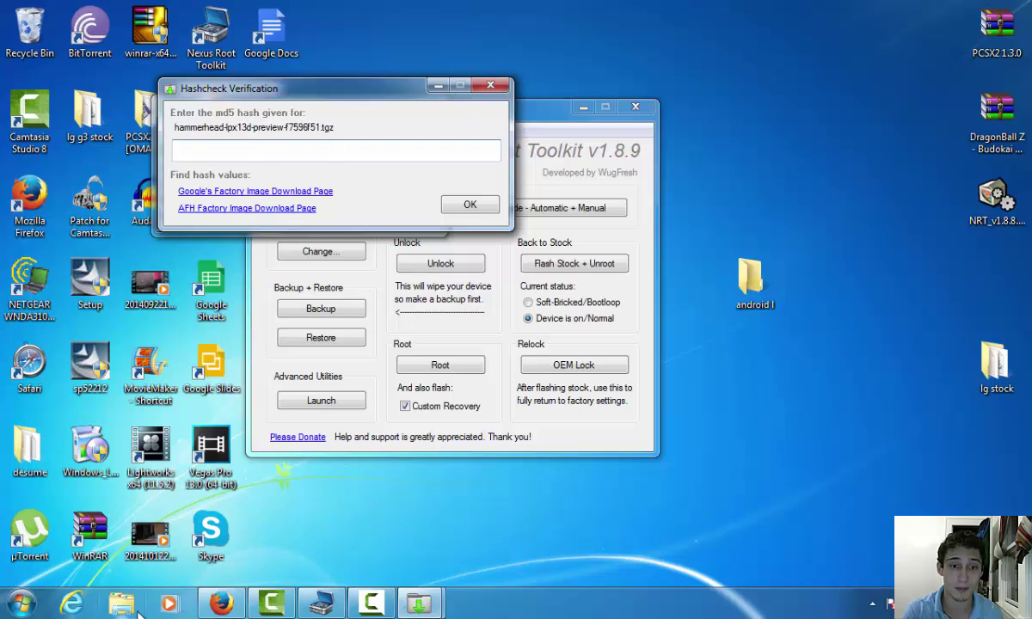
# Copy the Nexus 5 MD5 checksum 8d92596aa038203fc6c8ff40a0e8b560 from the Firefox page into Hashcheck Verification and submit it.
pyautogui.click(221, 604)
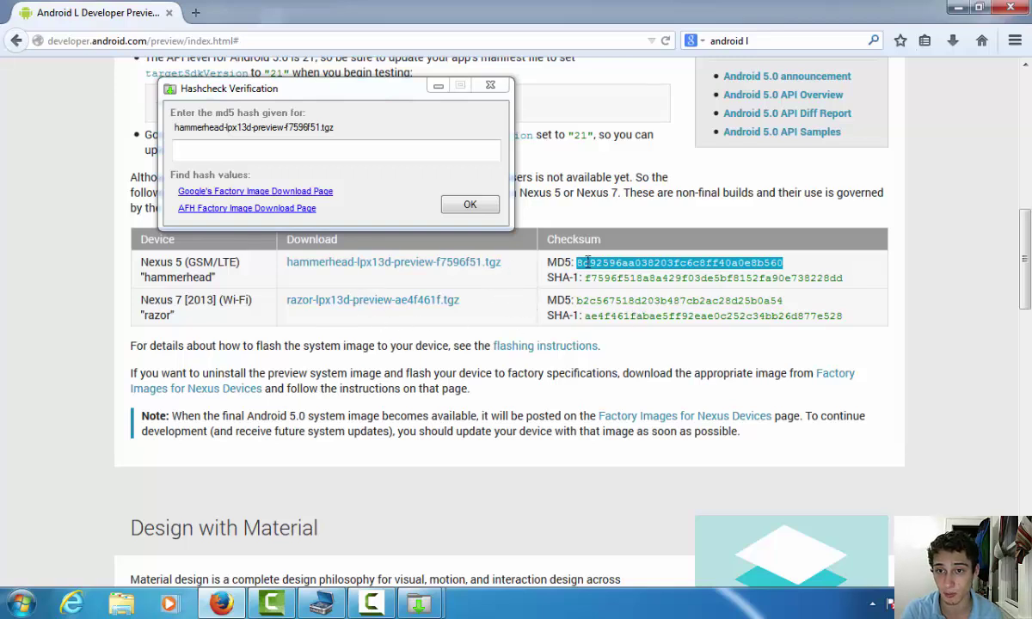
pyautogui.rightClick(590, 263)
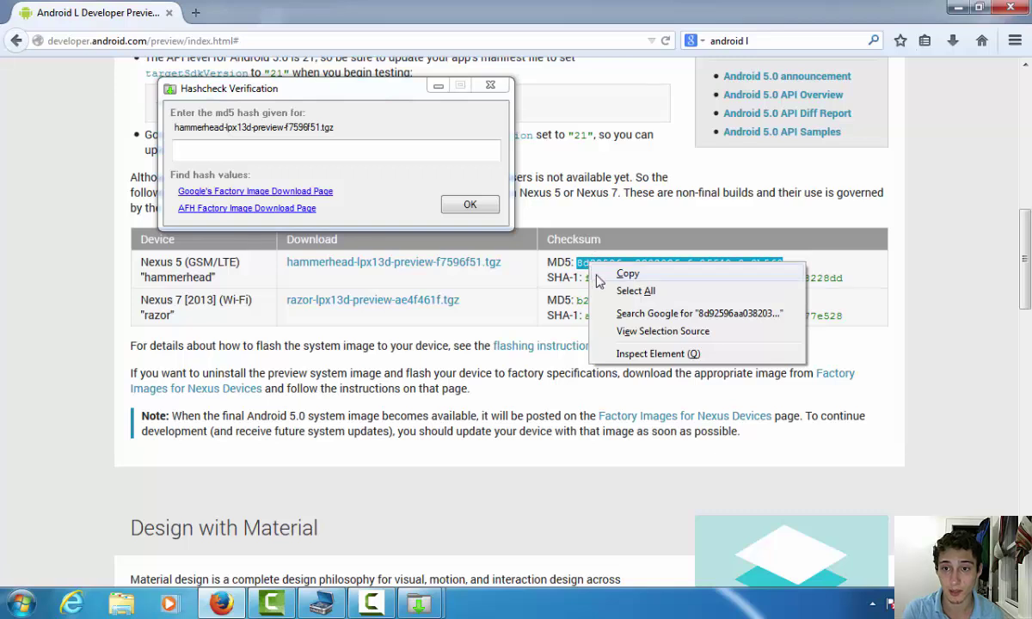
pyautogui.click(596, 275)
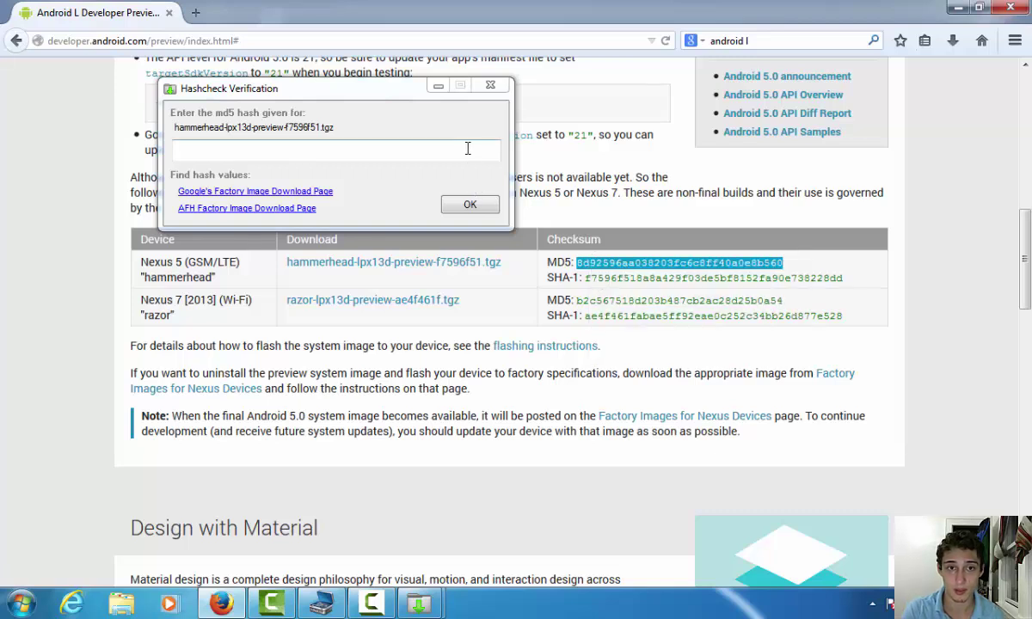
pyautogui.click(467, 148)
pyautogui.rightClick(464, 148)
pyautogui.click(505, 219)
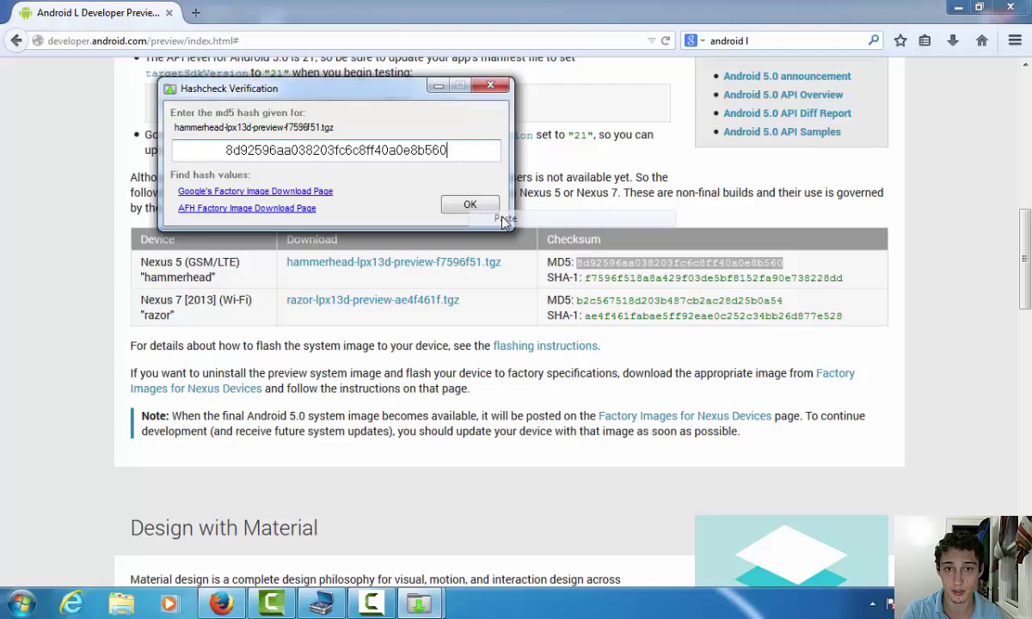
pyautogui.click(470, 204)
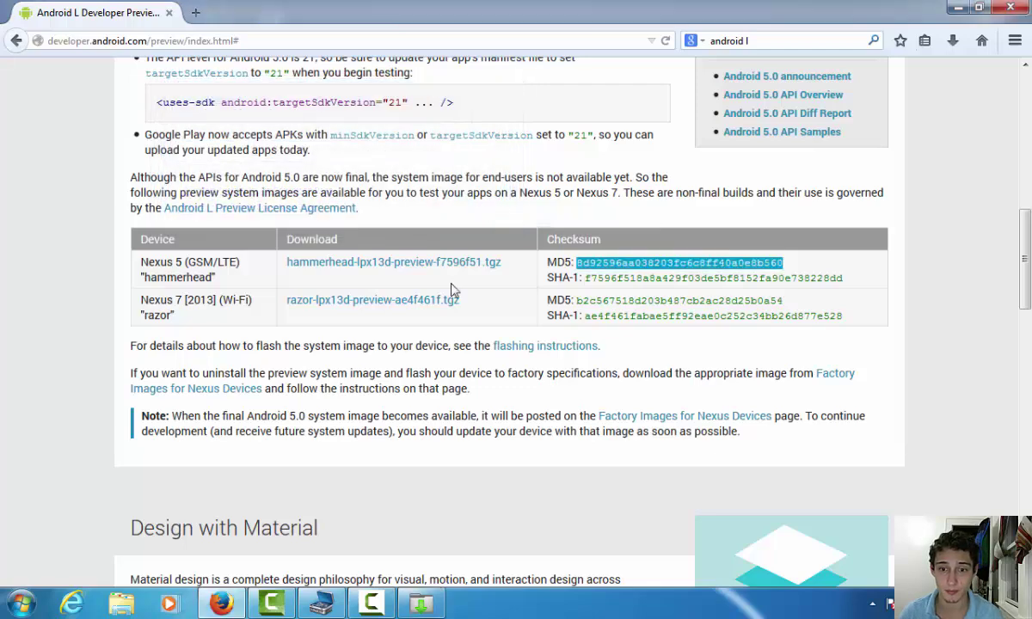
pyautogui.click(959, 7)
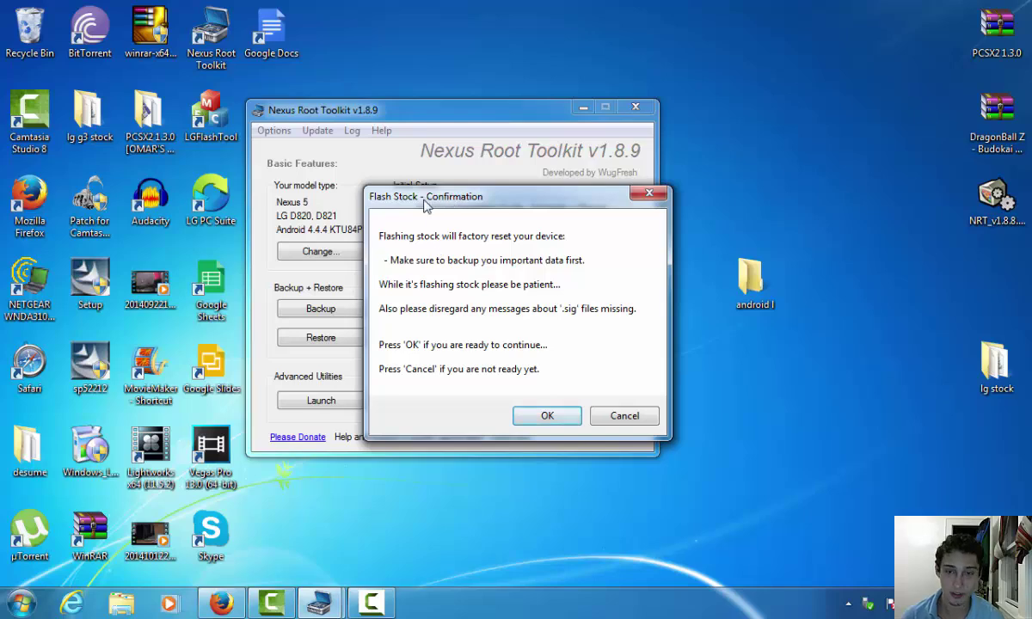
# Confirm flashing stock on the device, and keep the current Windows color scheme without showing that message again.
pyautogui.click(540, 416)
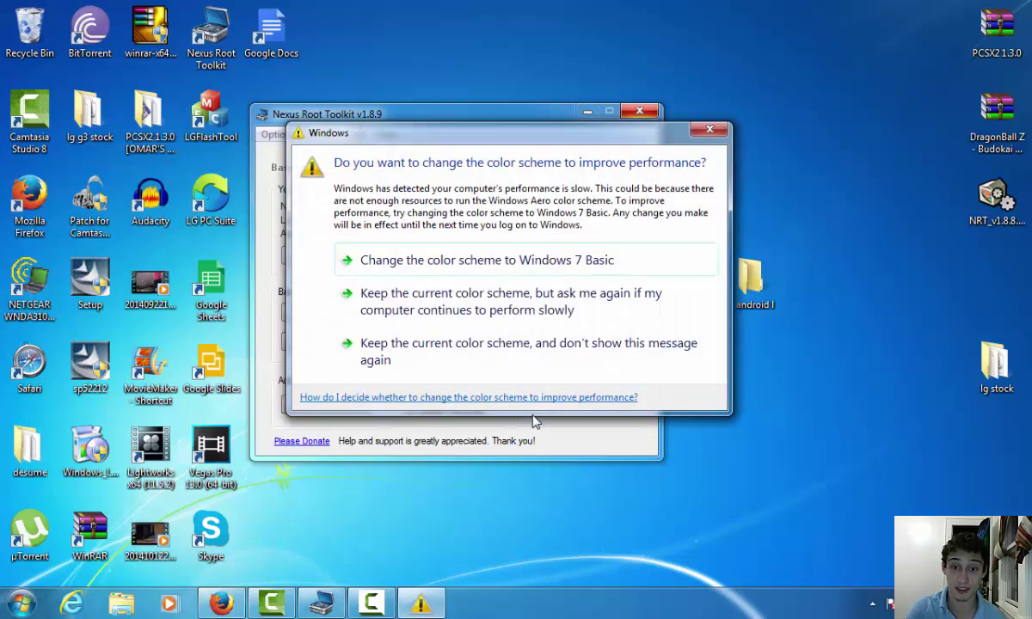
pyautogui.click(532, 370)
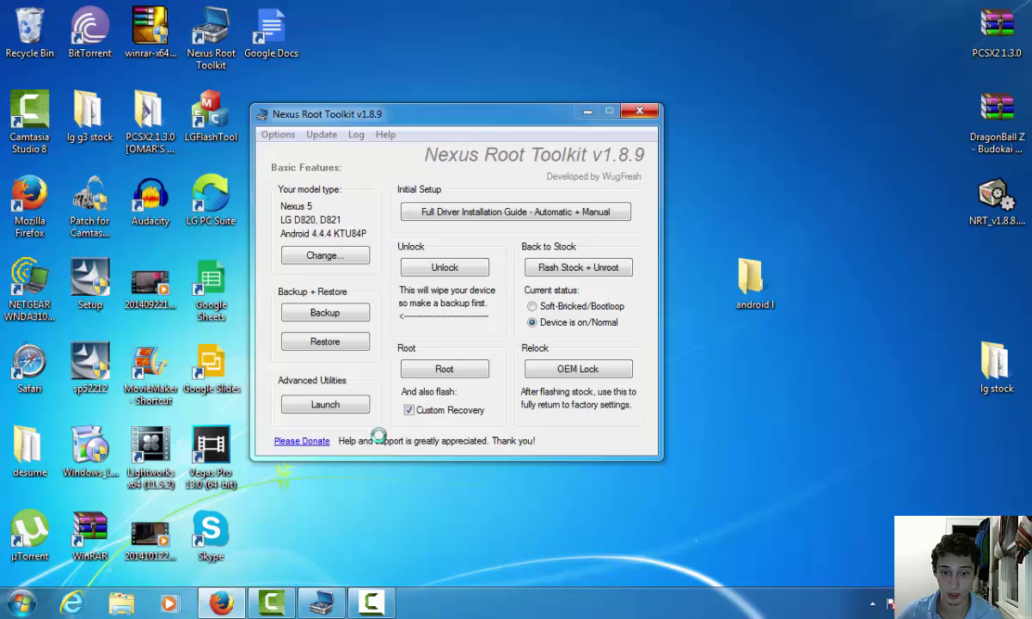
pyautogui.moveTo(359, 613)
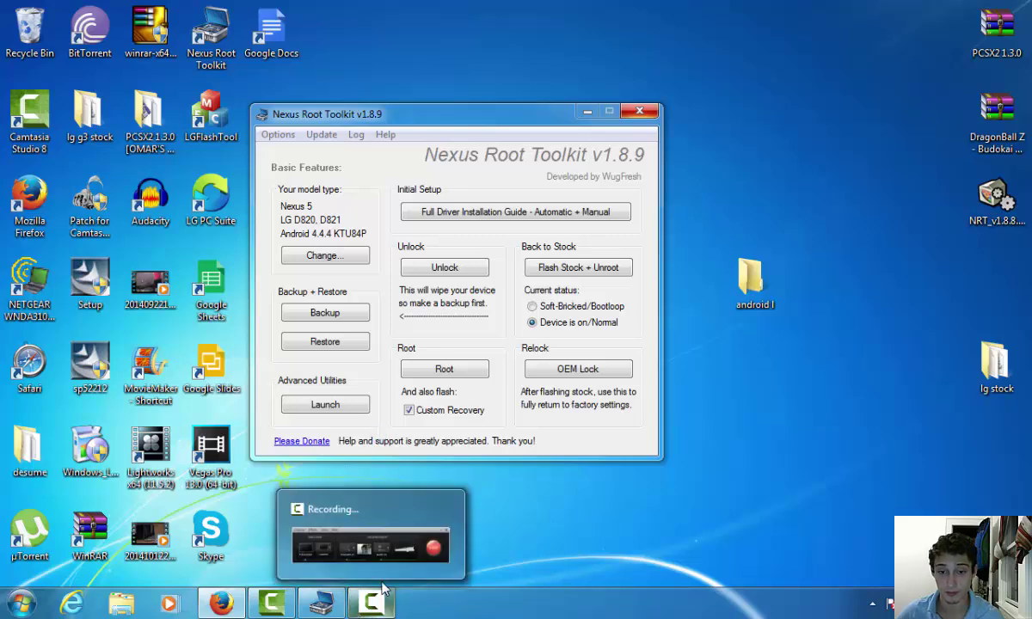
pyautogui.click(353, 524)
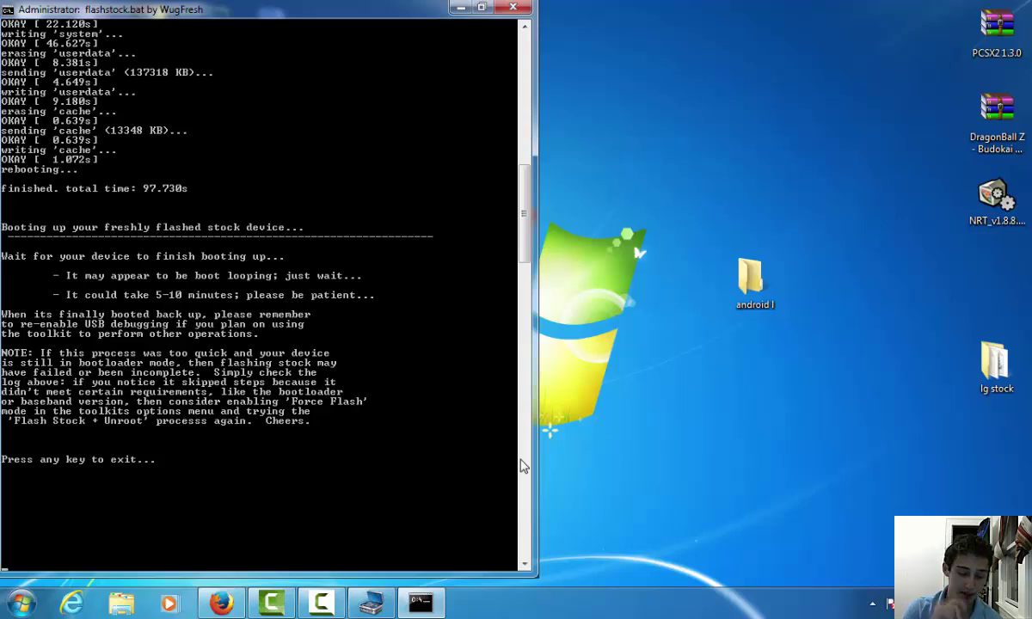
# Exit the finished flashstock script, accept the offer to change the model type, and close the model type dialog without applying a build.
pyautogui.press('Return')
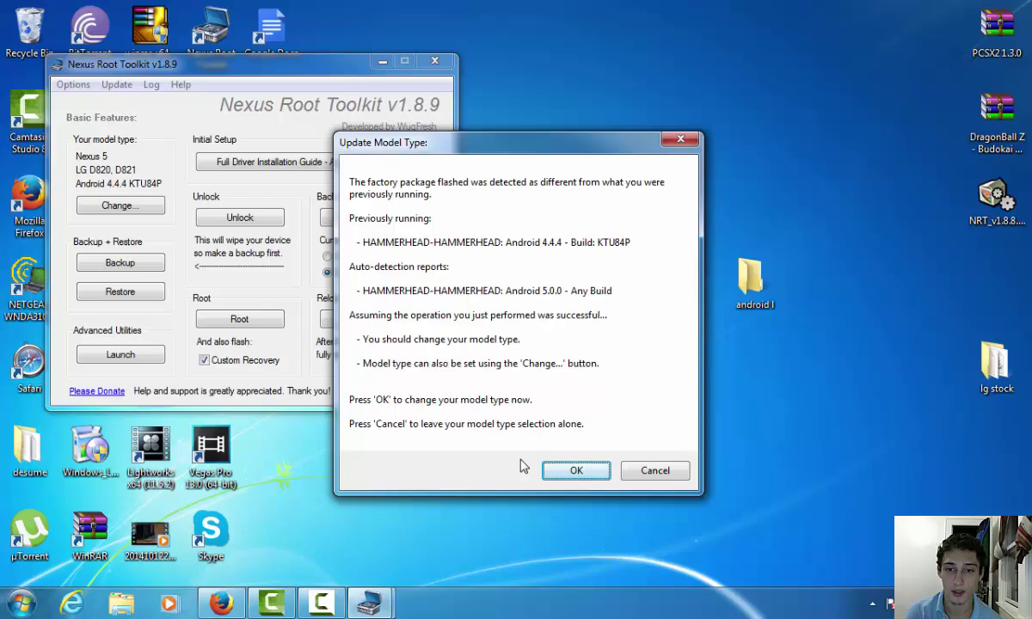
pyautogui.press('Return')
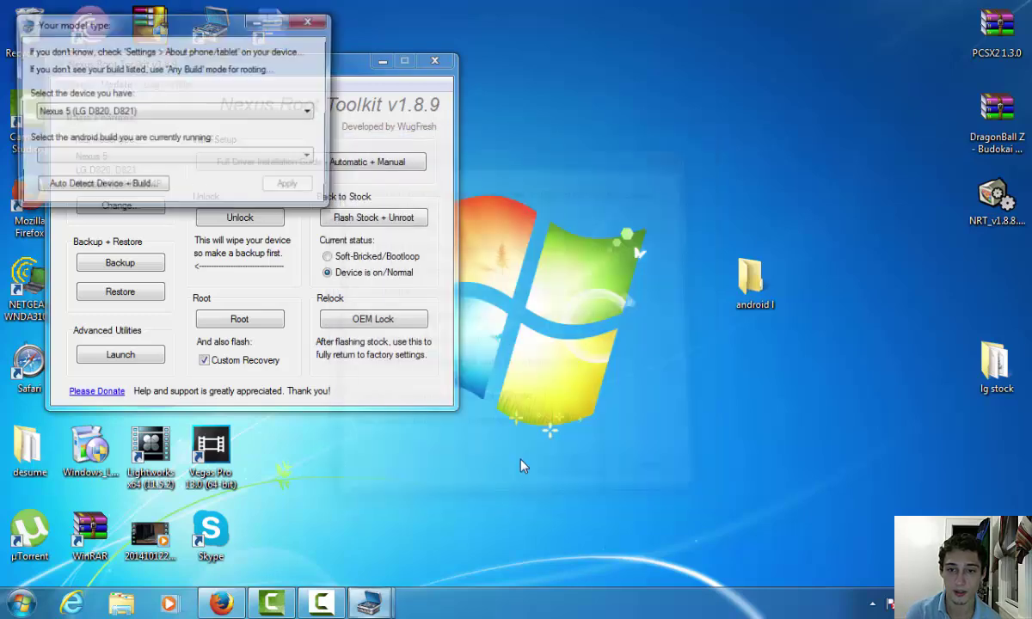
pyautogui.press('Escape')
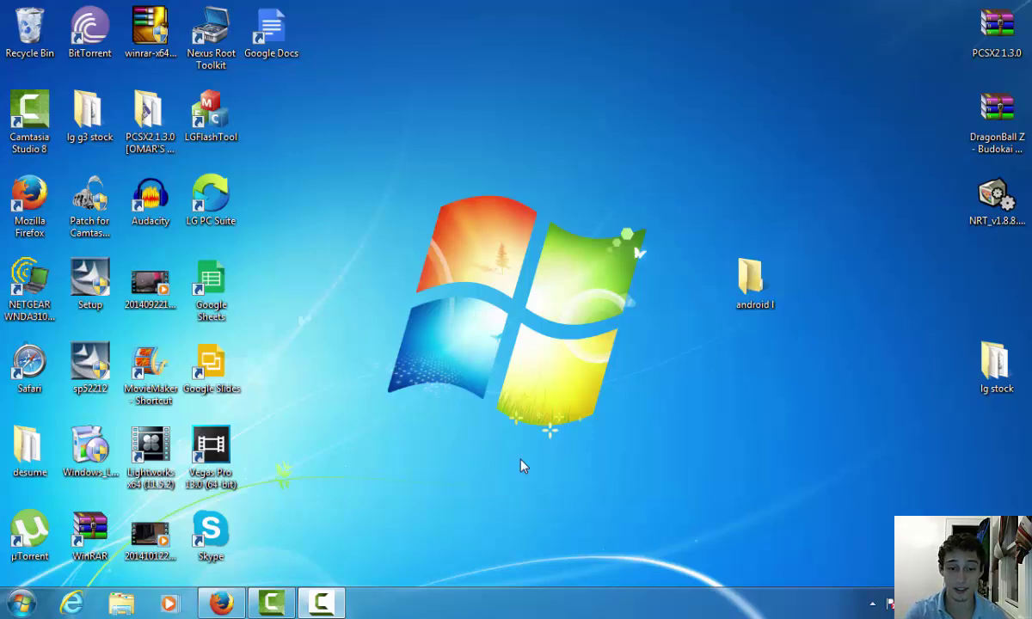
pyautogui.press('F9')
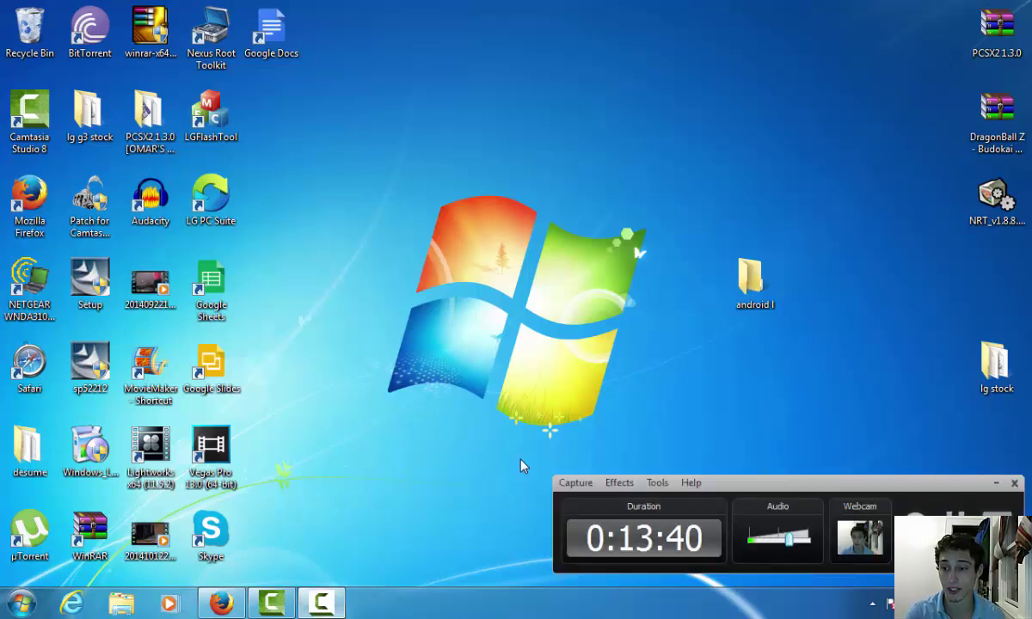